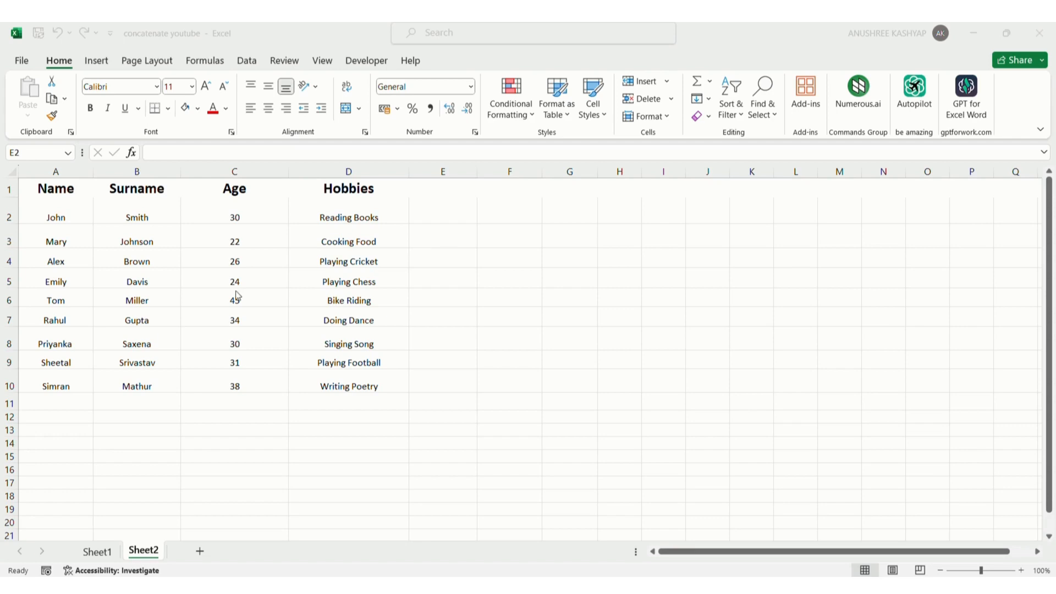
Examine the name, surname, age and hobby cells in the first data row
{"action": "left_click", "coordinate": [63, 213]}
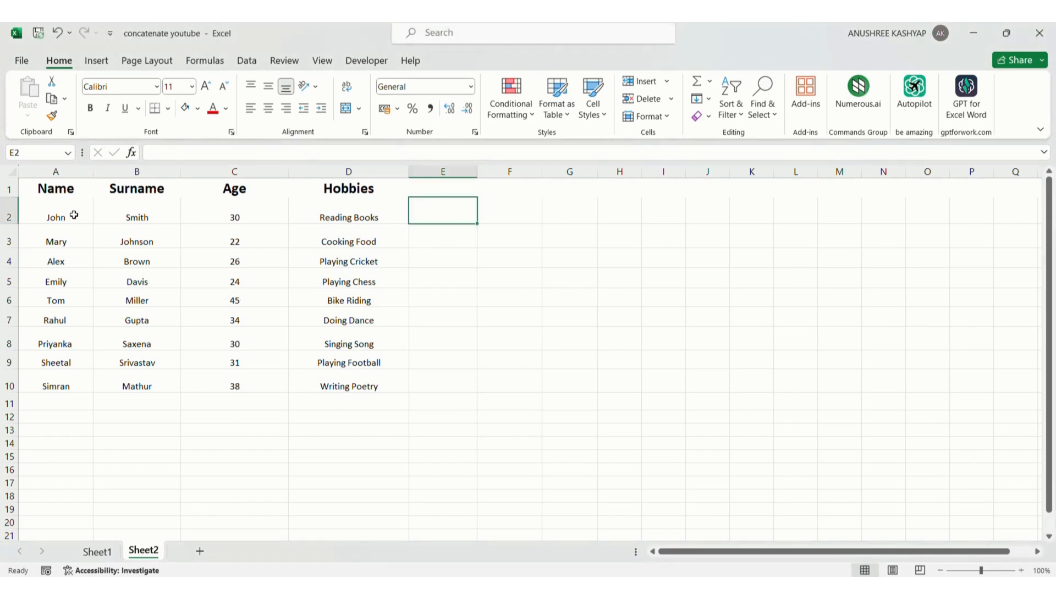
{"action": "left_click", "coordinate": [134, 212]}
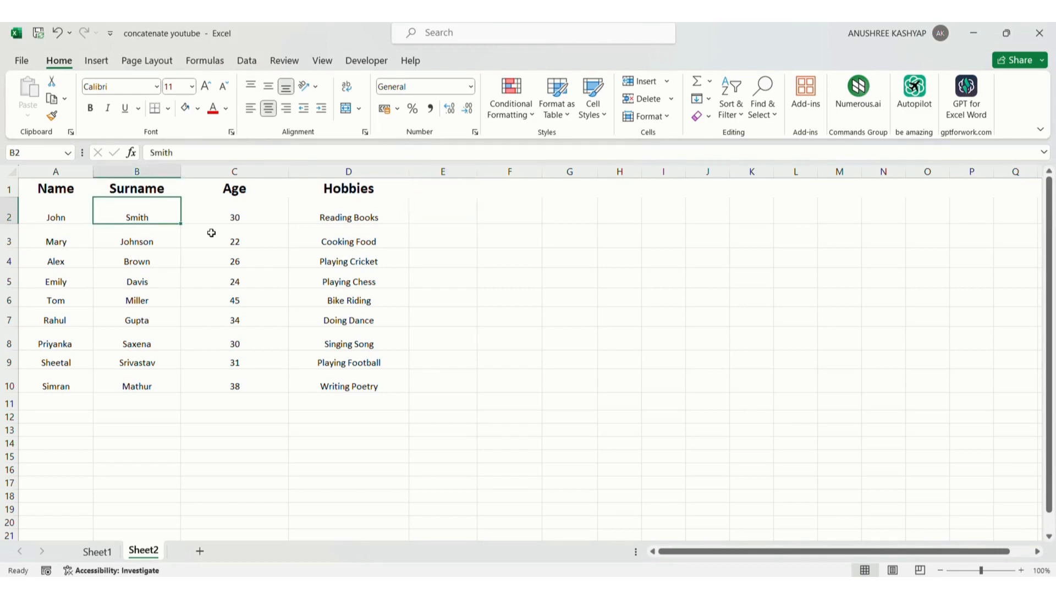
{"action": "left_click", "coordinate": [463, 206]}
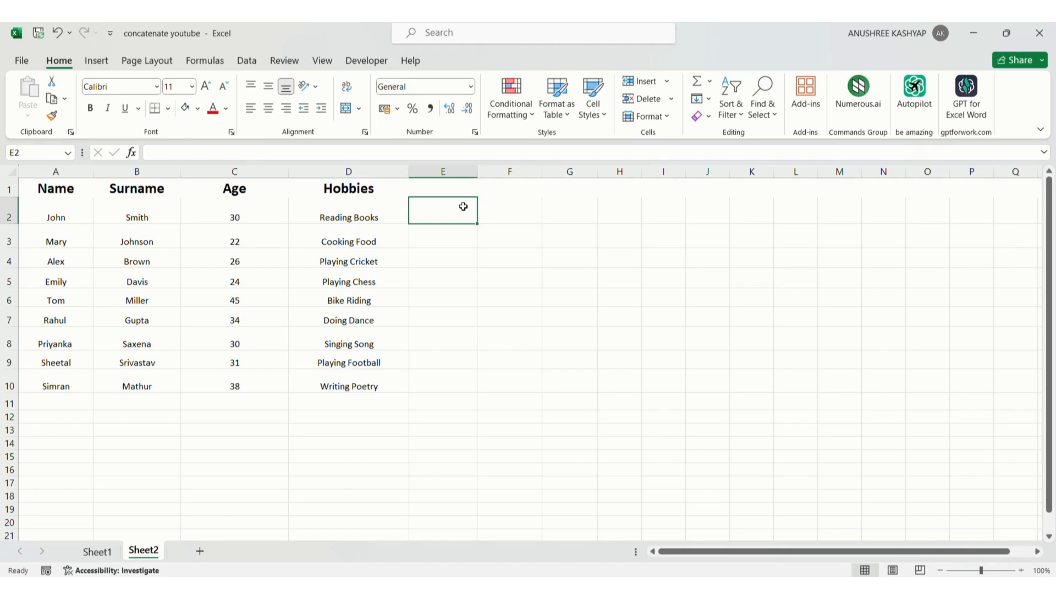
{"action": "left_click", "coordinate": [148, 217]}
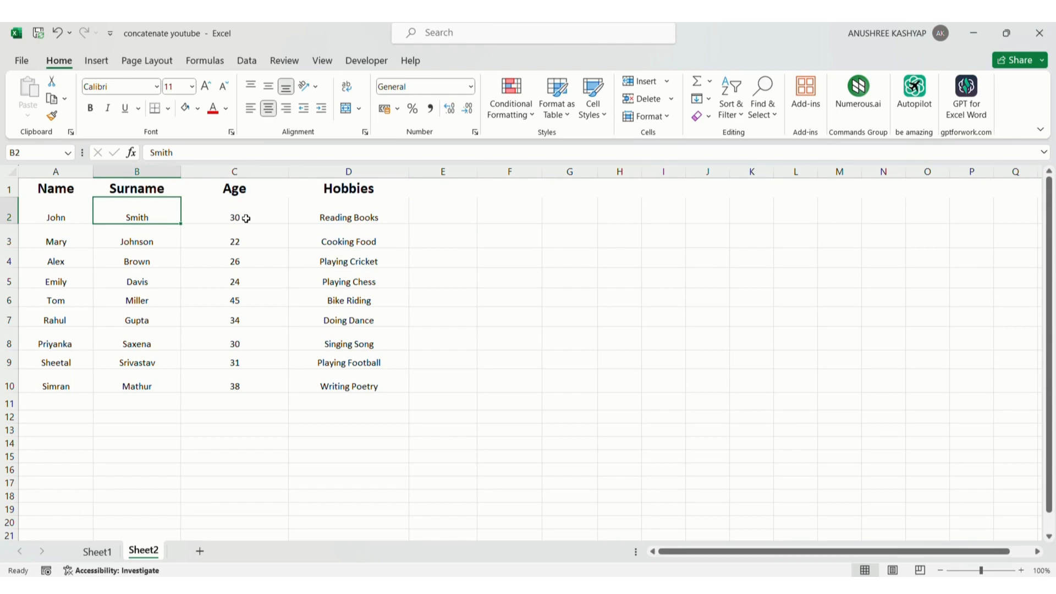
{"action": "left_click", "coordinate": [246, 218]}
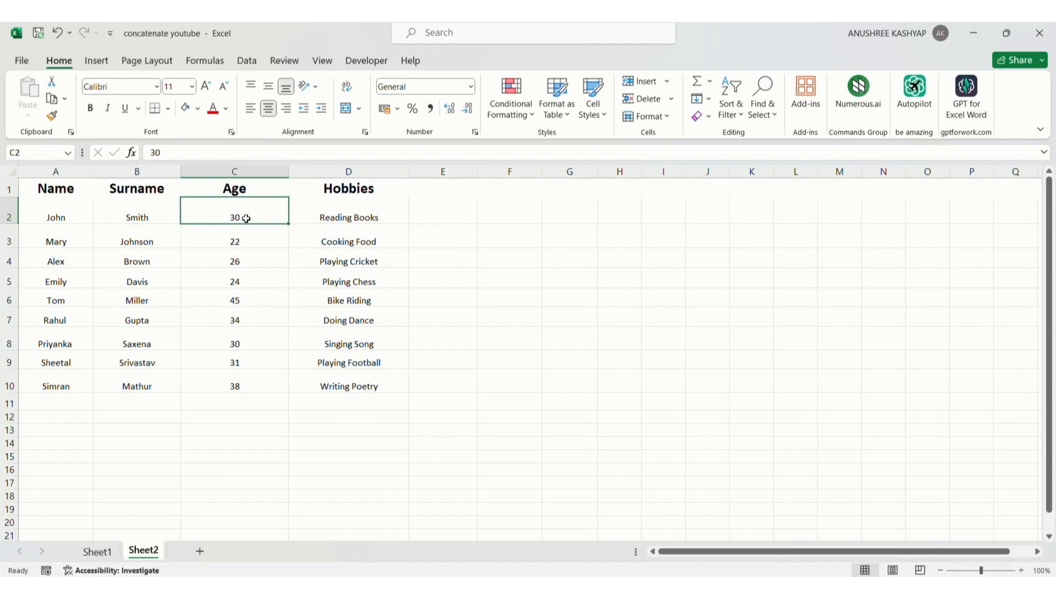
{"action": "left_click", "coordinate": [365, 223]}
Enter the example full name John Smith in cell E2
{"action": "left_click", "coordinate": [453, 220]}
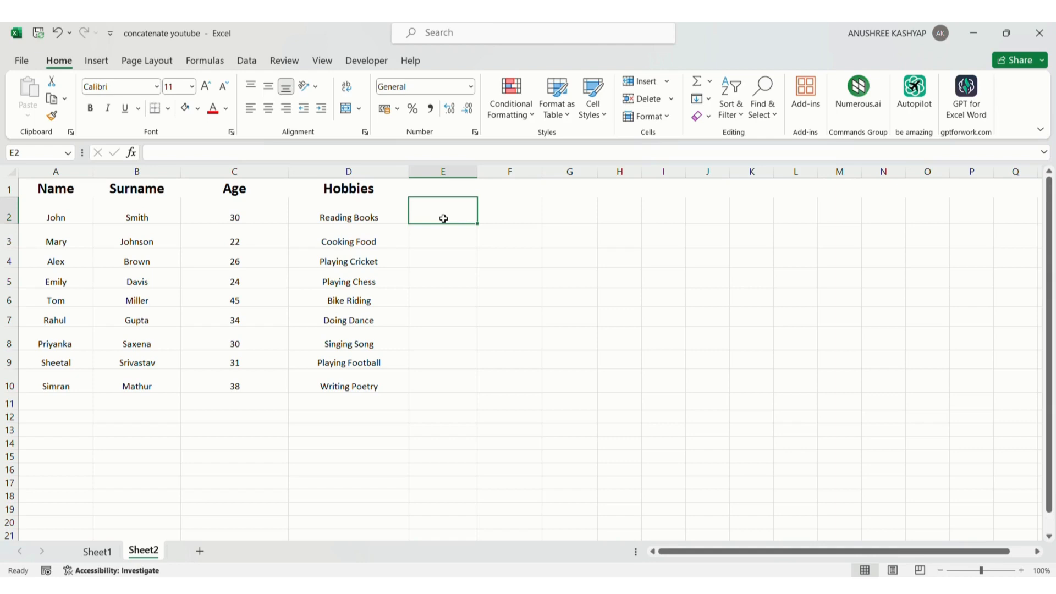
{"action": "type", "text": "Jo"}
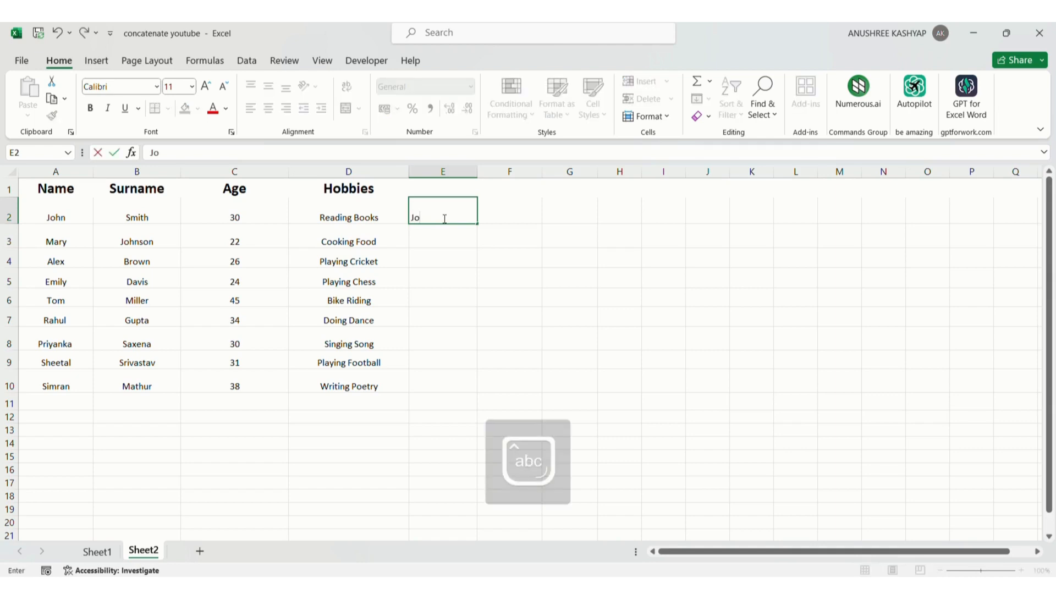
{"action": "type", "text": "hn Smith"}
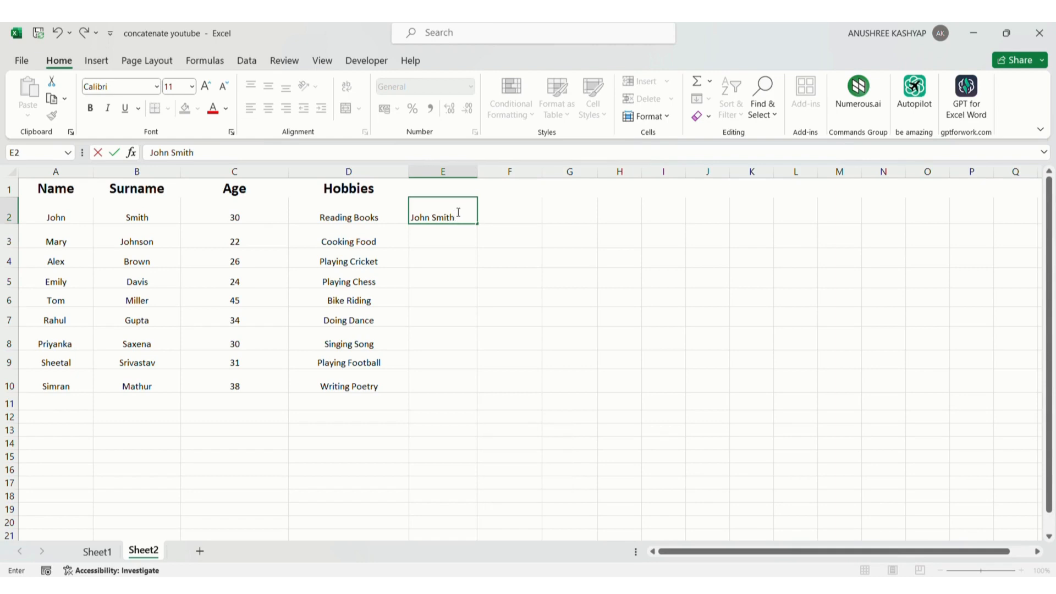
{"action": "left_click", "coordinate": [506, 215]}
Flash Fill the full names down E2:E10 and widen column E to fit them
{"action": "left_click_drag", "start_coordinate": [441, 214], "coordinate": [446, 383]}
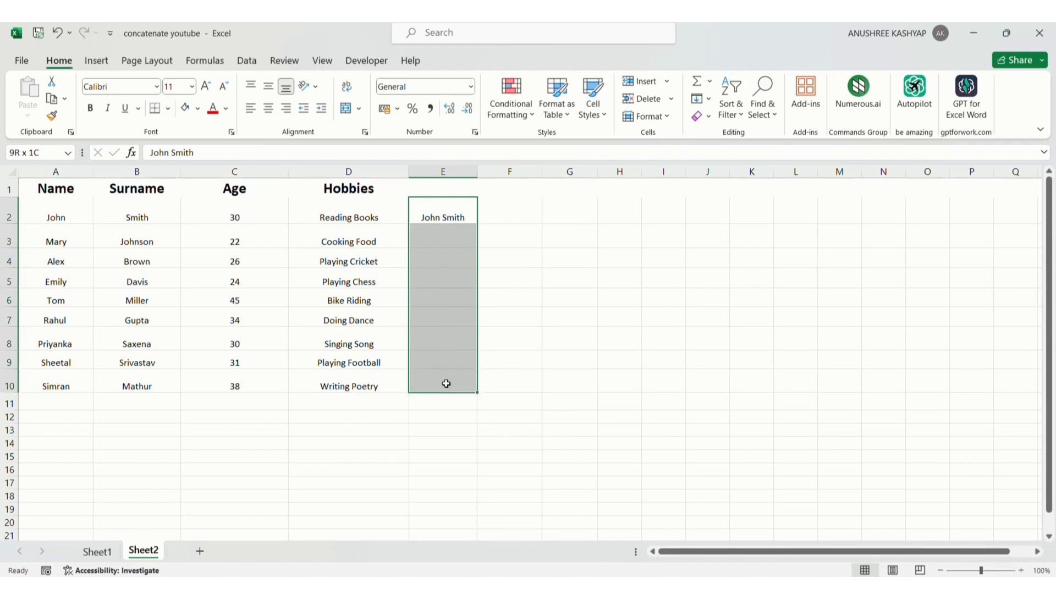
{"action": "left_click_drag", "start_coordinate": [446, 383], "coordinate": [444, 368]}
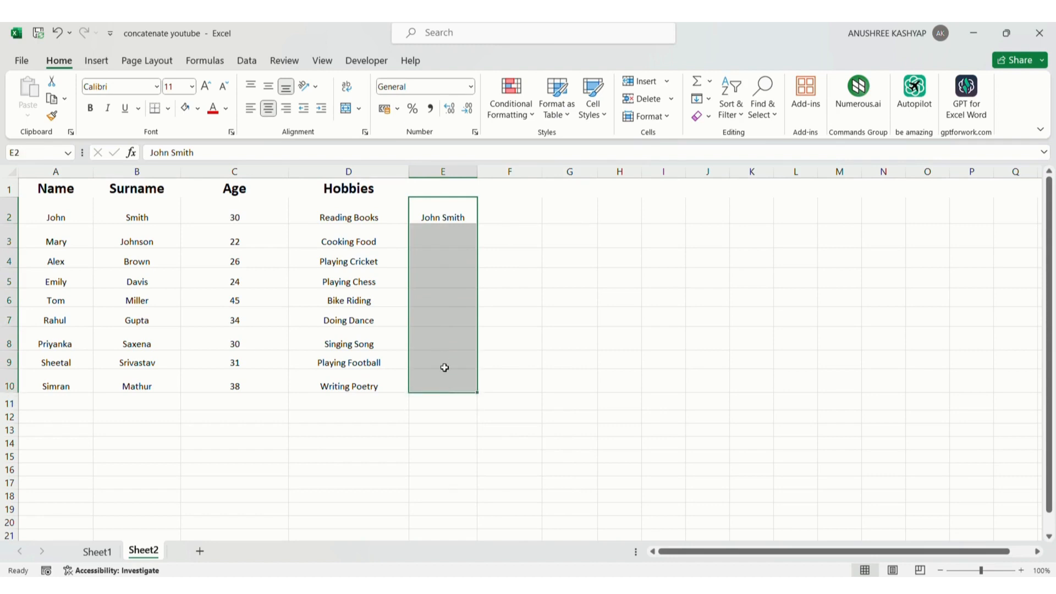
{"action": "left_click", "coordinate": [248, 61]}
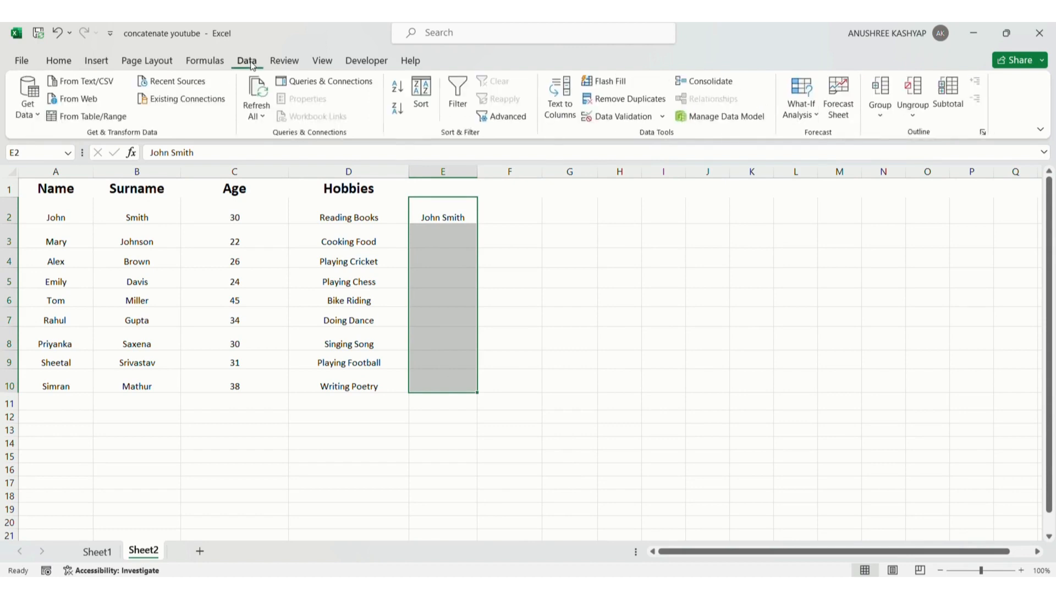
{"action": "left_click", "coordinate": [625, 84]}
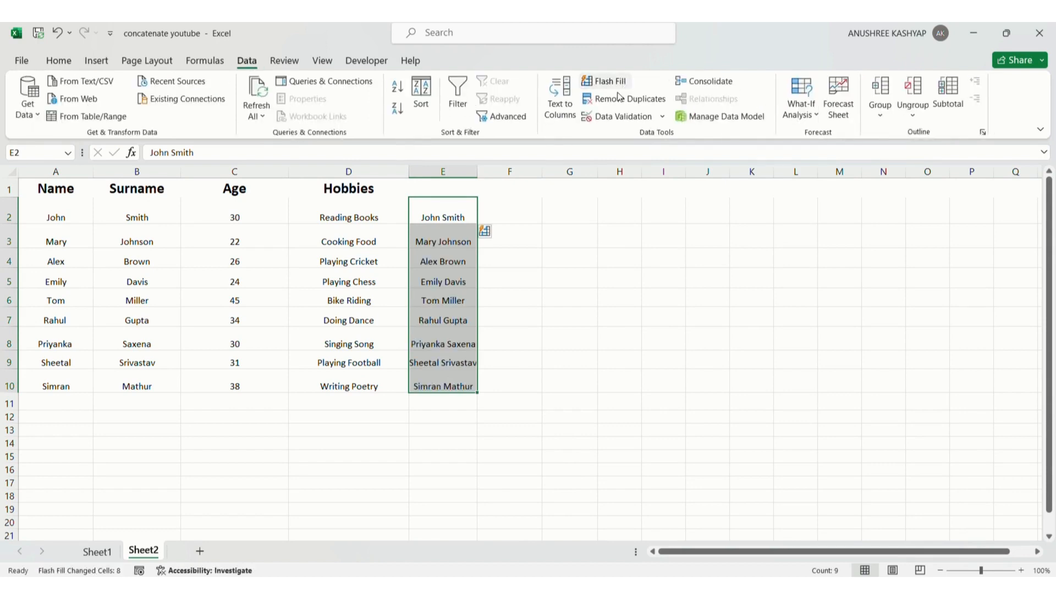
{"action": "left_click", "coordinate": [525, 233]}
{"action": "left_click_drag", "start_coordinate": [475, 171], "coordinate": [497, 173]}
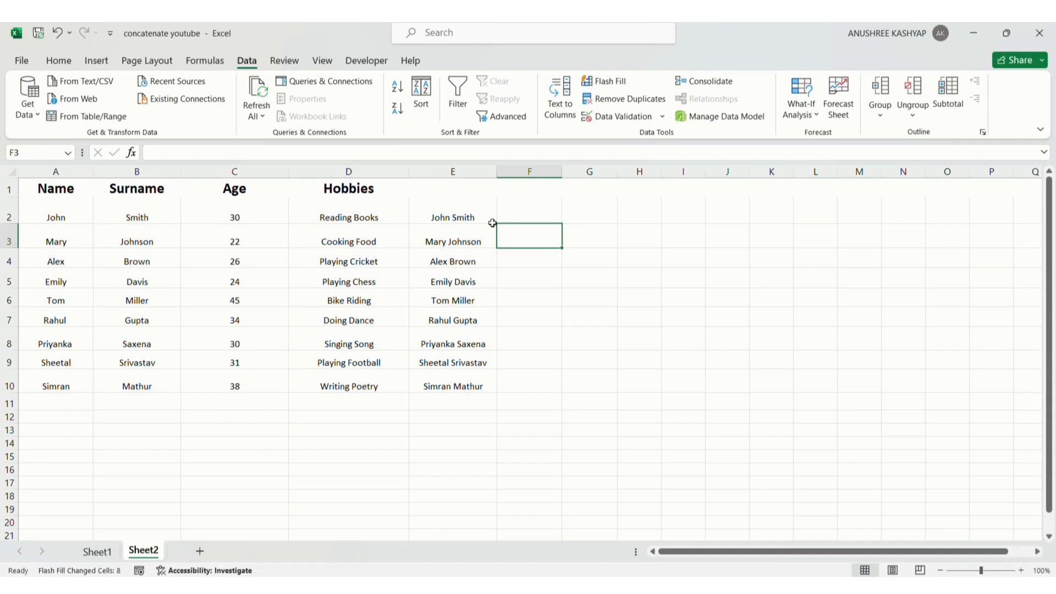
Enter the example sentence John Smith whose age is 30 in cell F2
{"action": "left_click", "coordinate": [535, 209]}
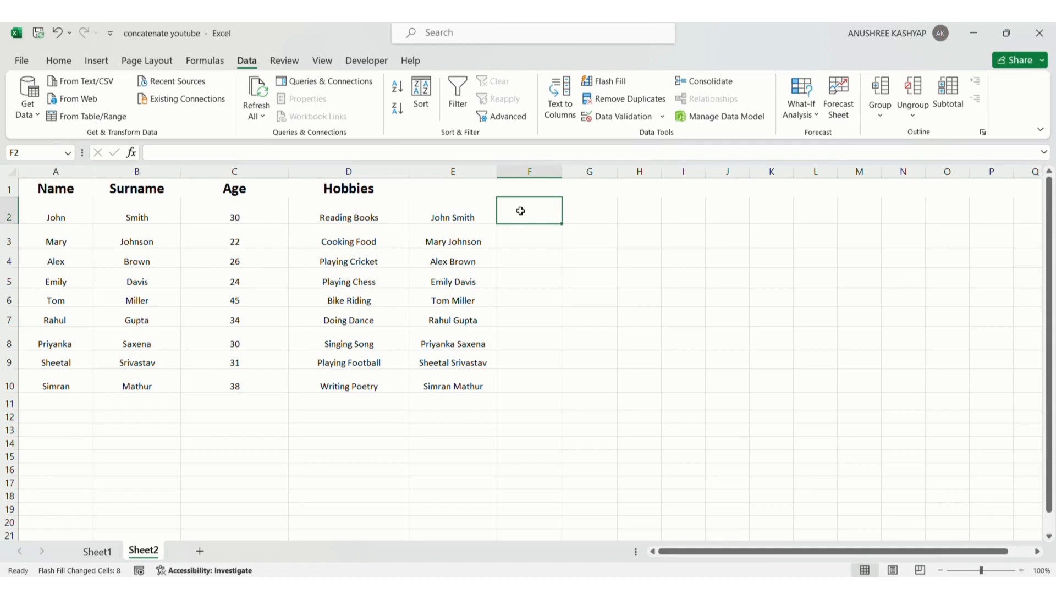
{"action": "type", "text": "Jo"}
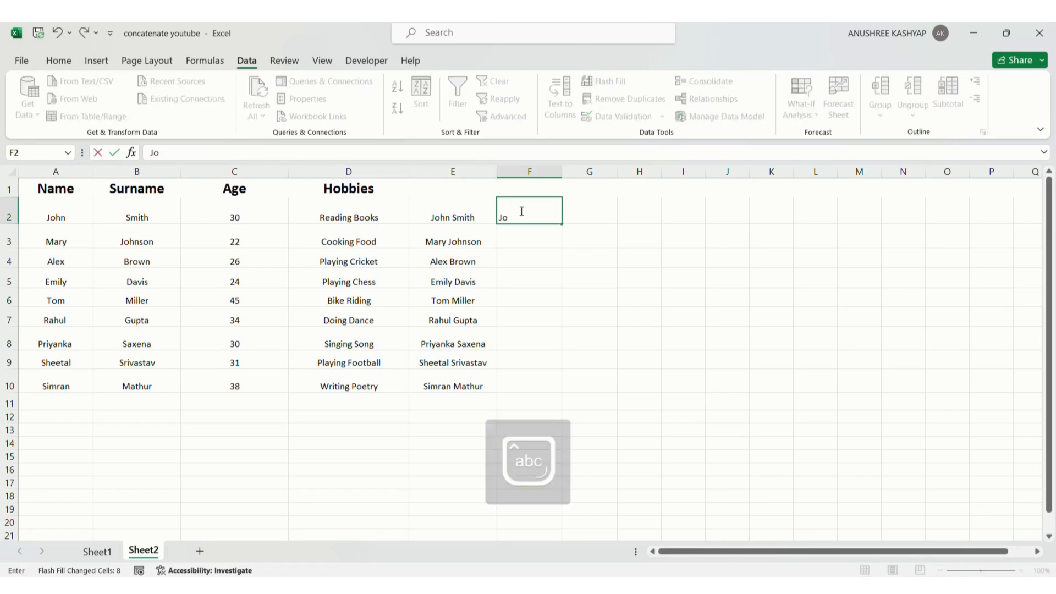
{"action": "type", "text": "hn Smith Whose"}
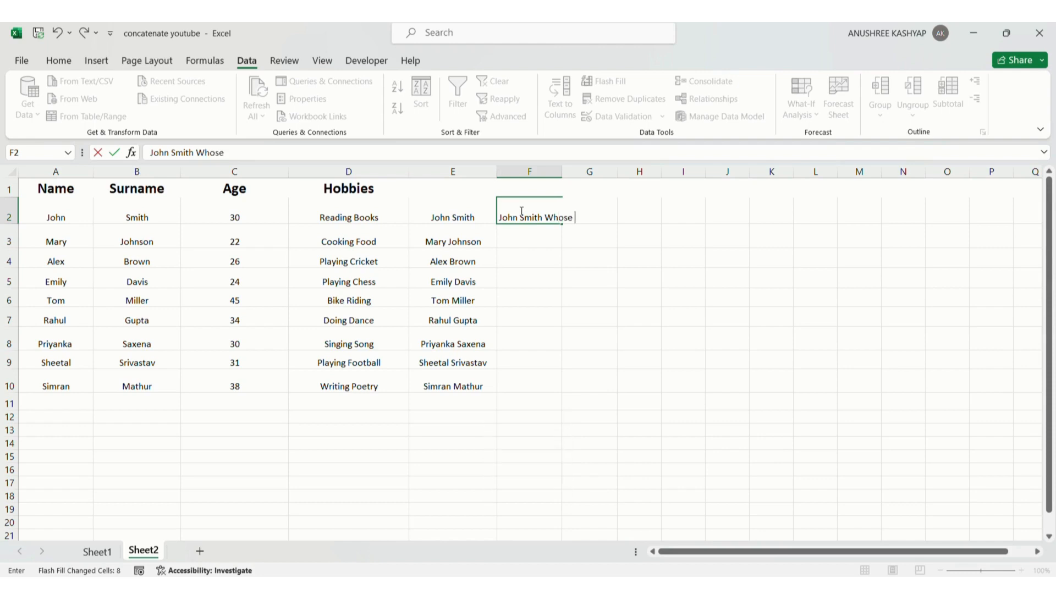
{"action": "type", "text": " age is 30"}
{"action": "left_click", "coordinate": [553, 218]}
{"action": "key", "text": "BackSpace"}
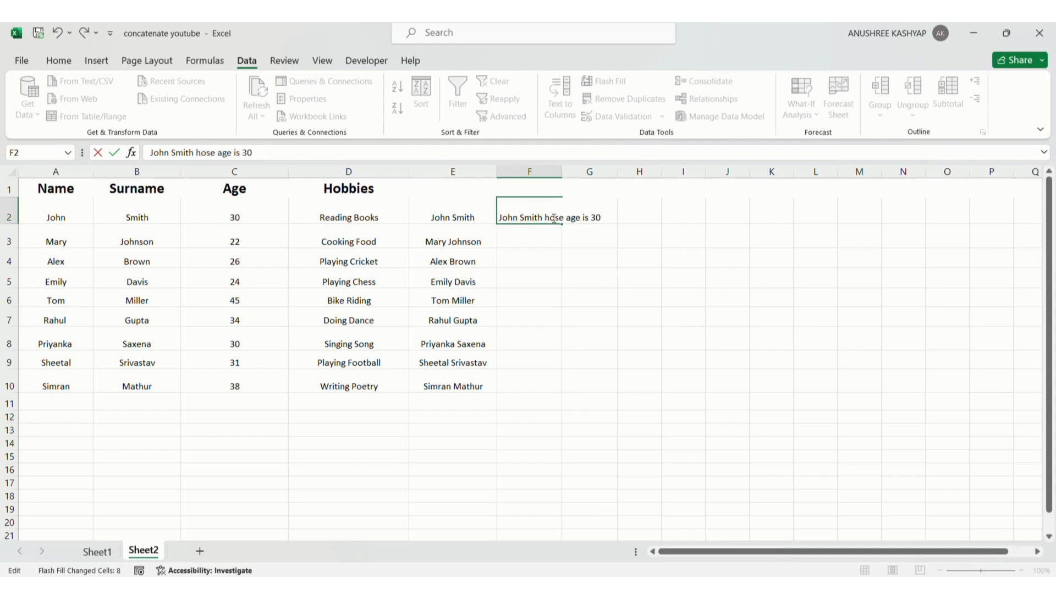
{"action": "type", "text": "w"}
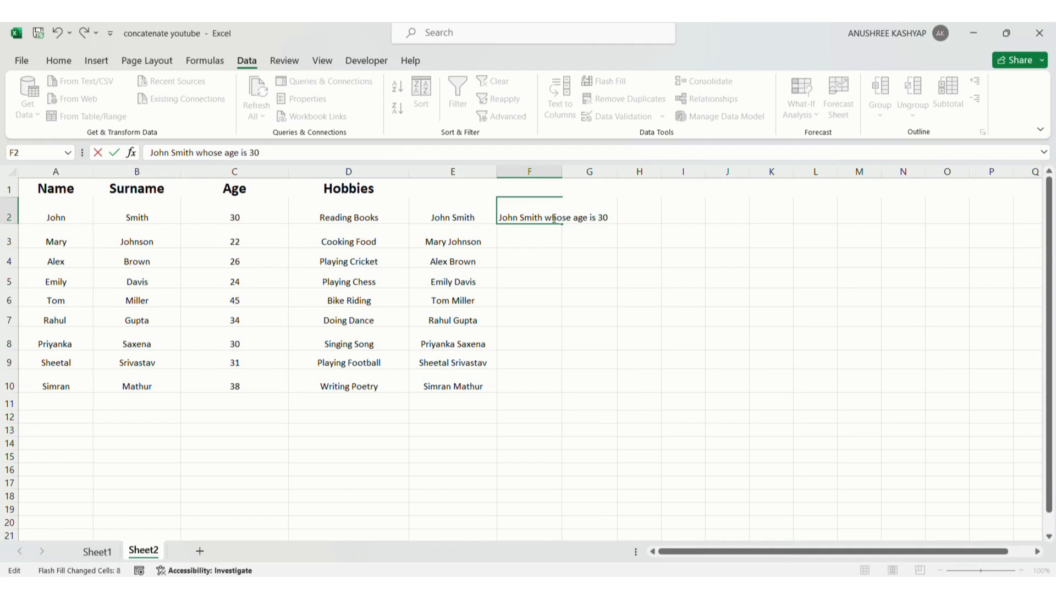
{"action": "left_click", "coordinate": [590, 217]}
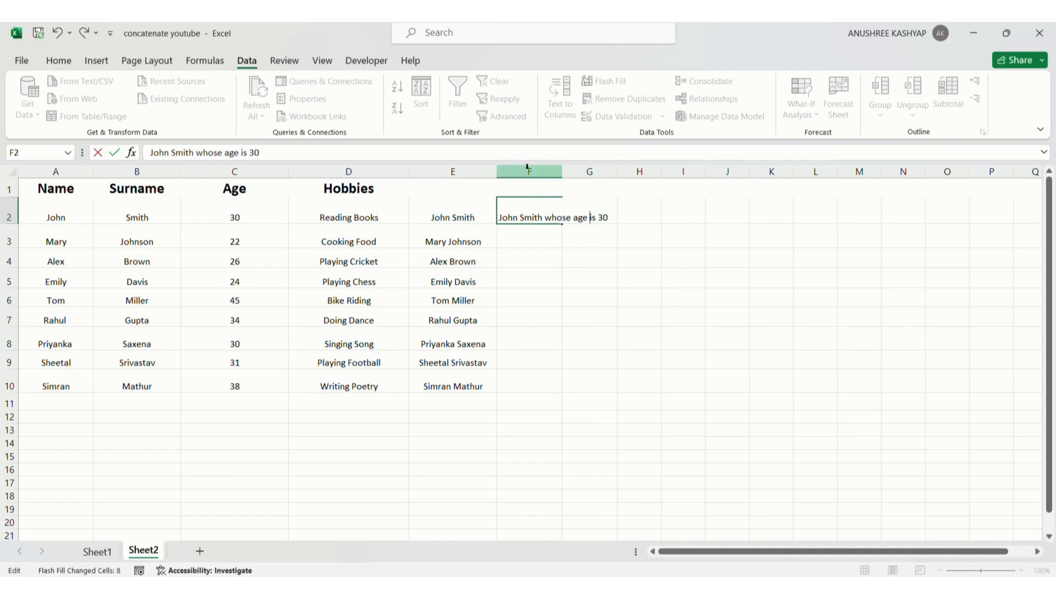
Widen column F to fit the example sentence
{"action": "left_click", "coordinate": [561, 170]}
{"action": "left_click_drag", "start_coordinate": [562, 171], "coordinate": [608, 172]}
{"action": "left_click", "coordinate": [611, 228]}
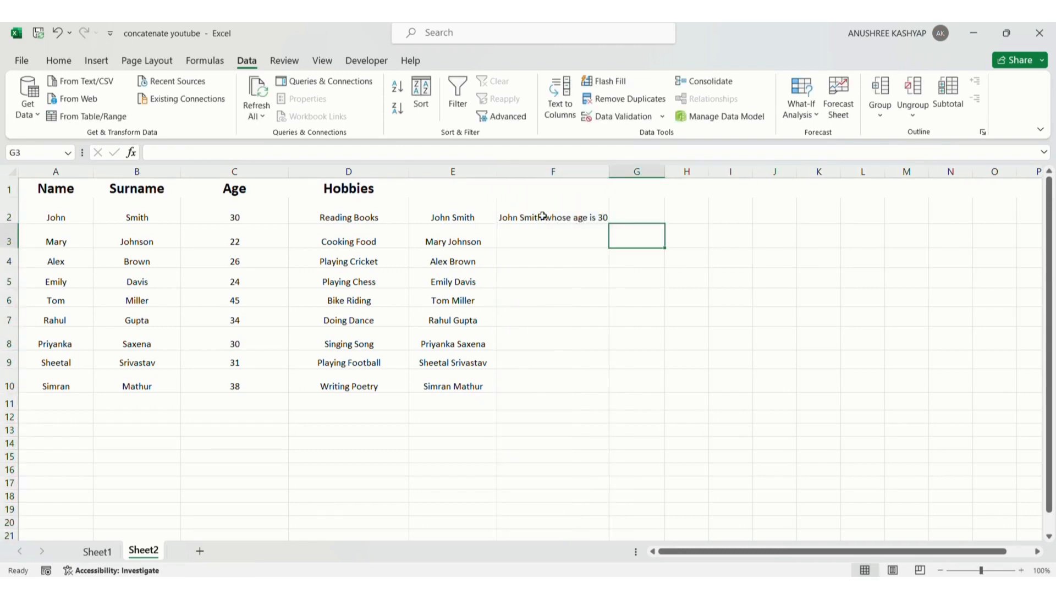
Flash Fill the age sentences down F2:F10 and widen column F further
{"action": "left_click_drag", "start_coordinate": [549, 211], "coordinate": [557, 375]}
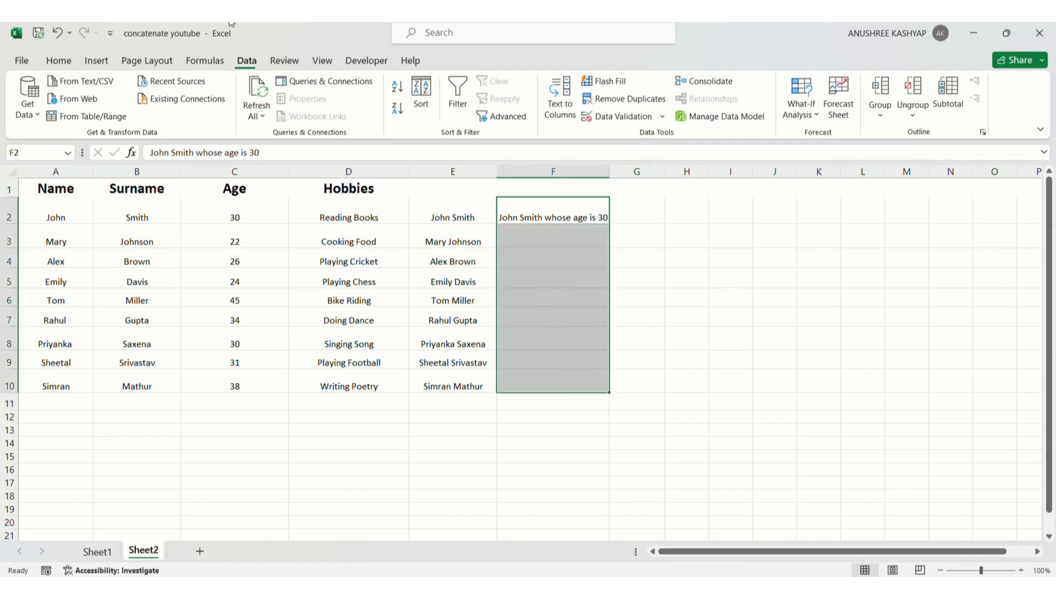
{"action": "left_click", "coordinate": [607, 82]}
{"action": "left_click", "coordinate": [674, 272]}
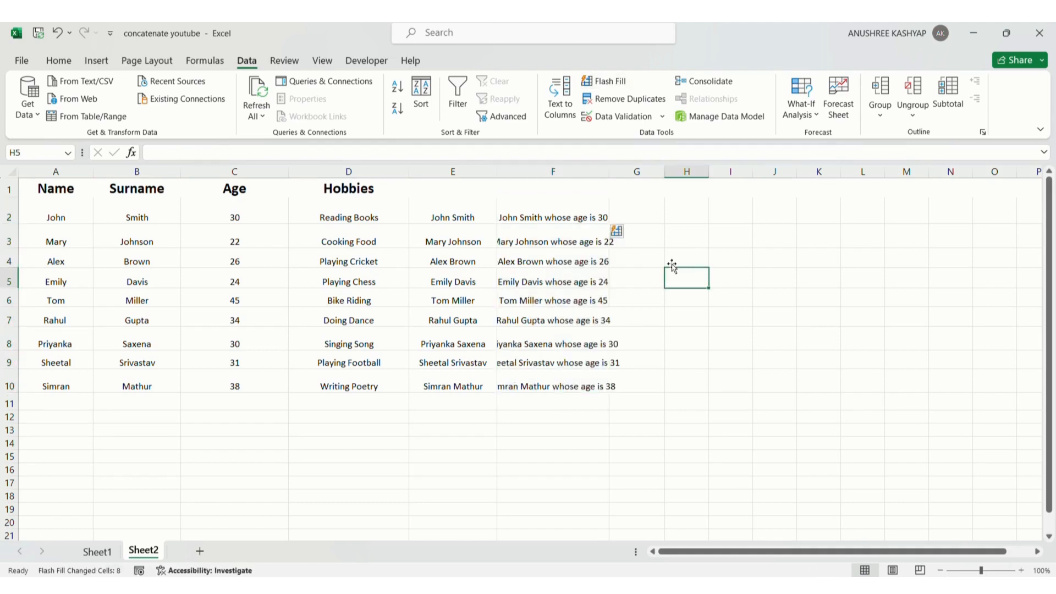
{"action": "left_click_drag", "start_coordinate": [609, 174], "coordinate": [651, 175]}
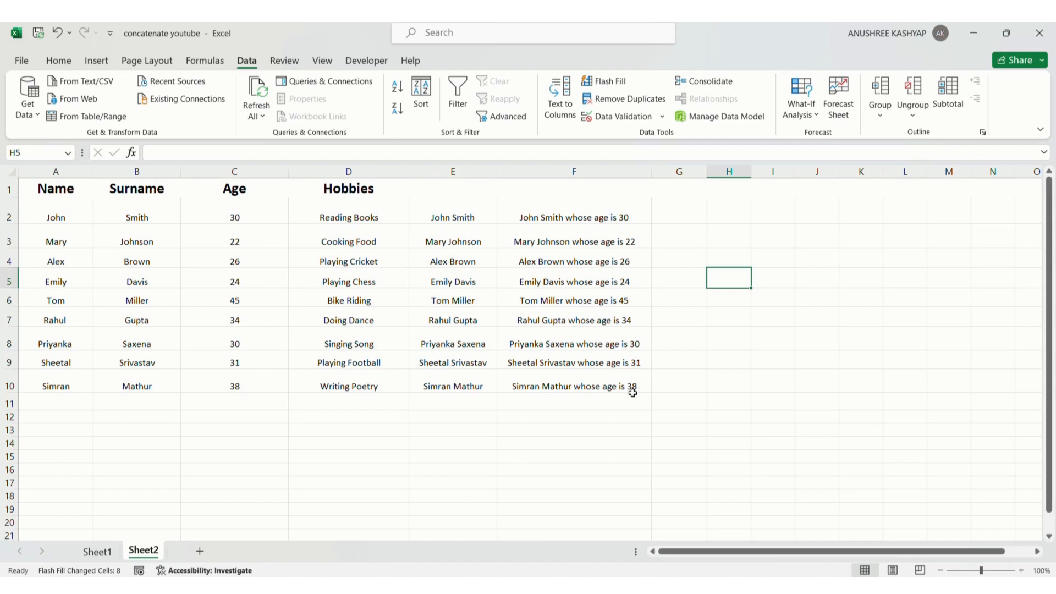
Widen column G and enter John Smith is Reading Books & age is 30 in cell G2
{"action": "left_click", "coordinate": [673, 214]}
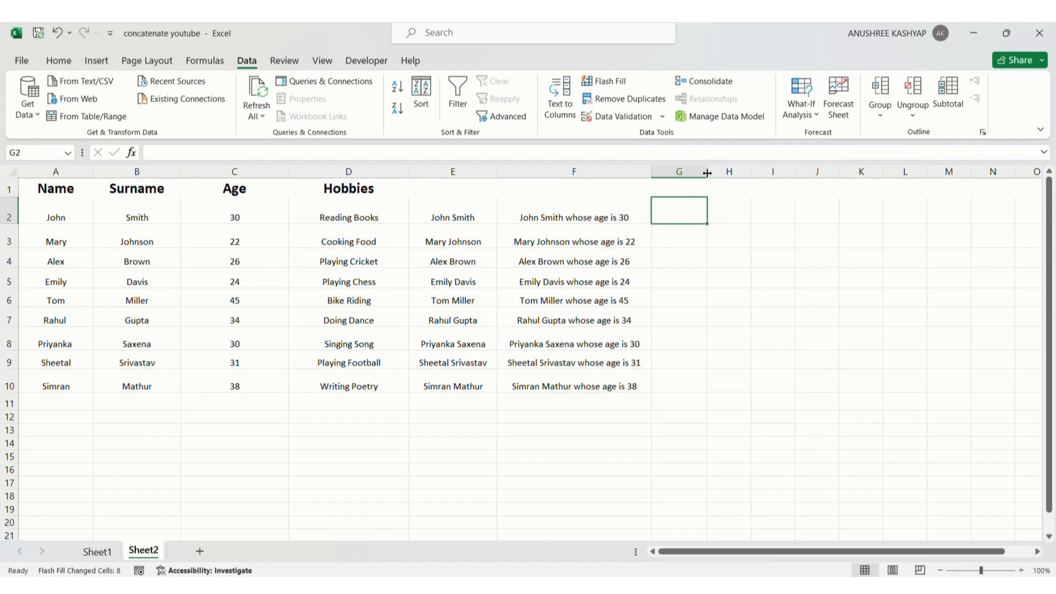
{"action": "left_click_drag", "start_coordinate": [707, 171], "coordinate": [939, 187]}
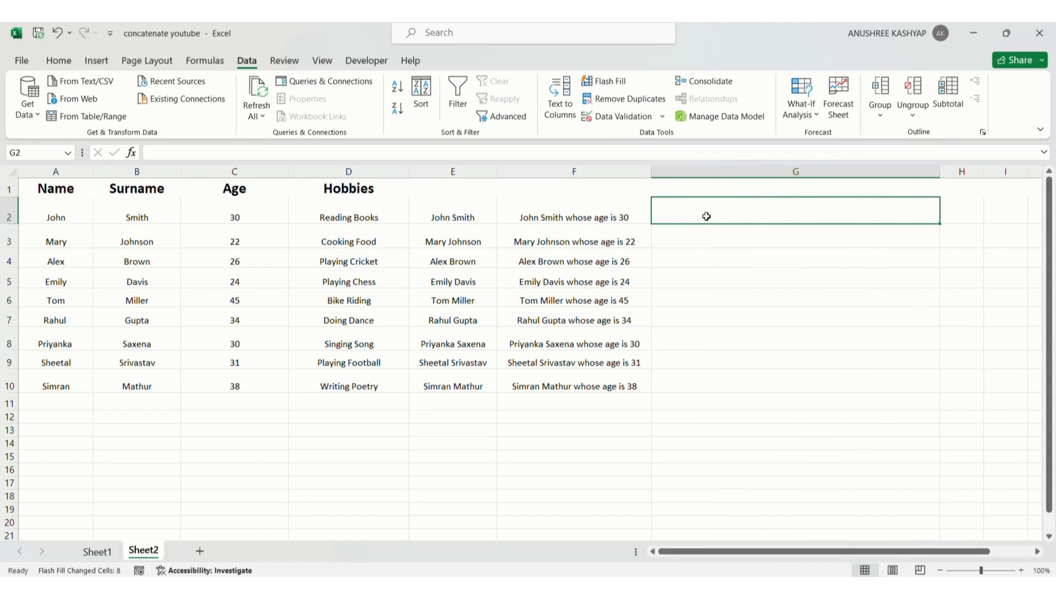
{"action": "type", "text": "John"}
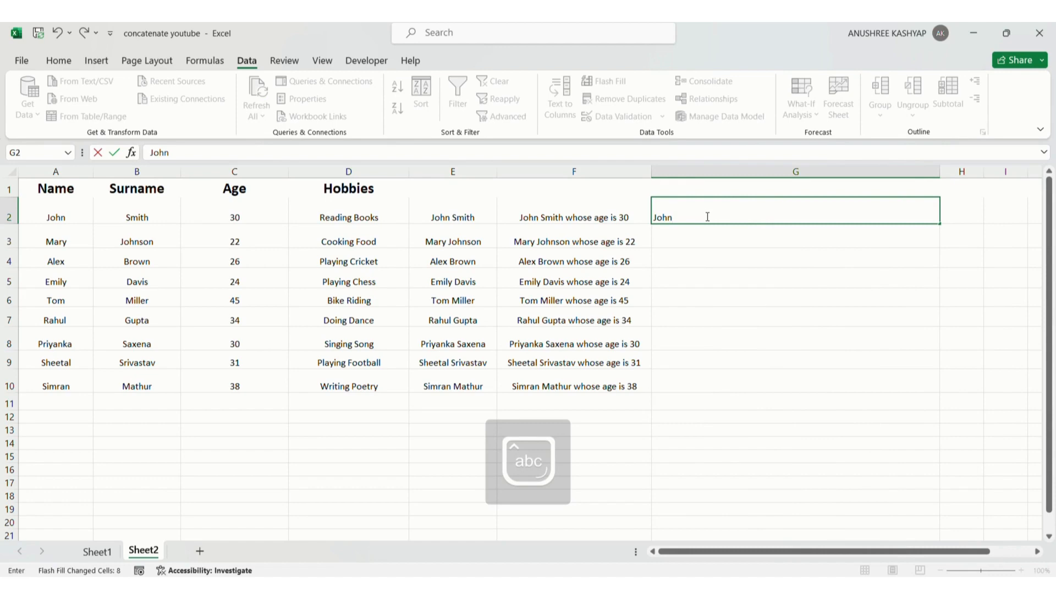
{"action": "type", "text": " Smith is"}
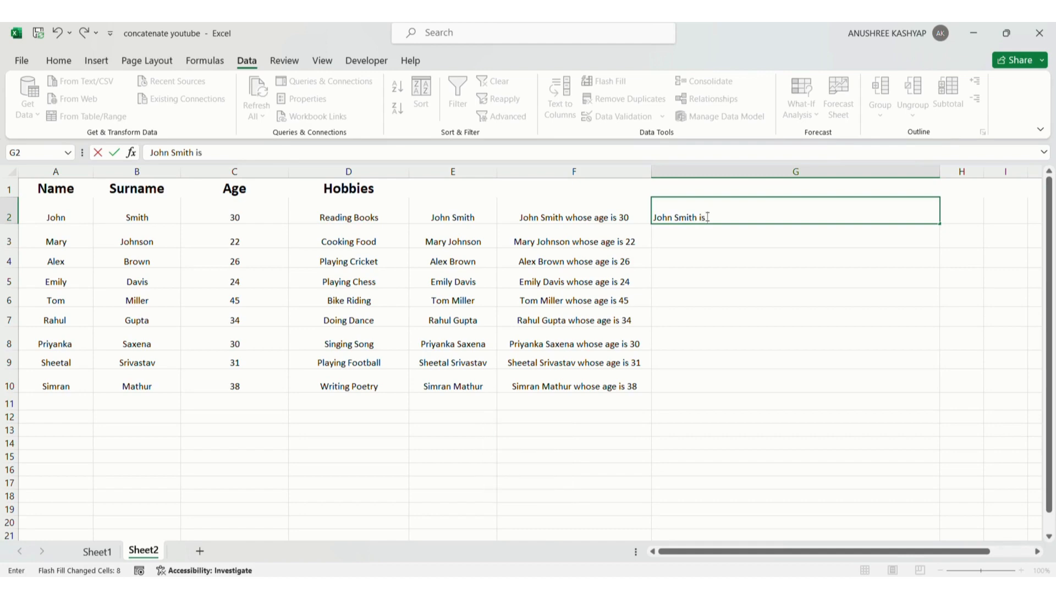
{"action": "type", "text": "Re"}
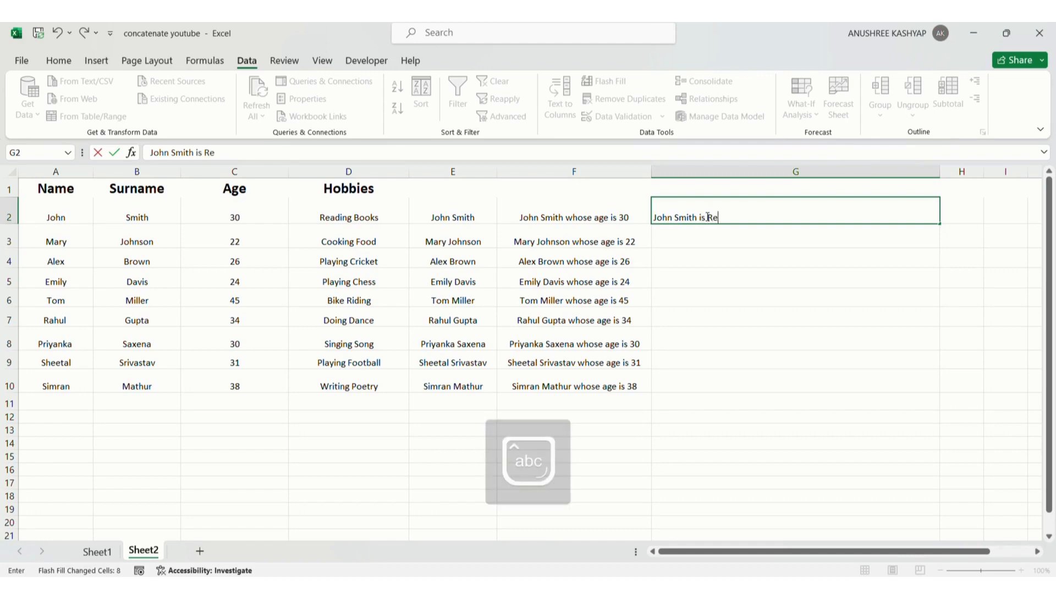
{"action": "type", "text": "ading Books"}
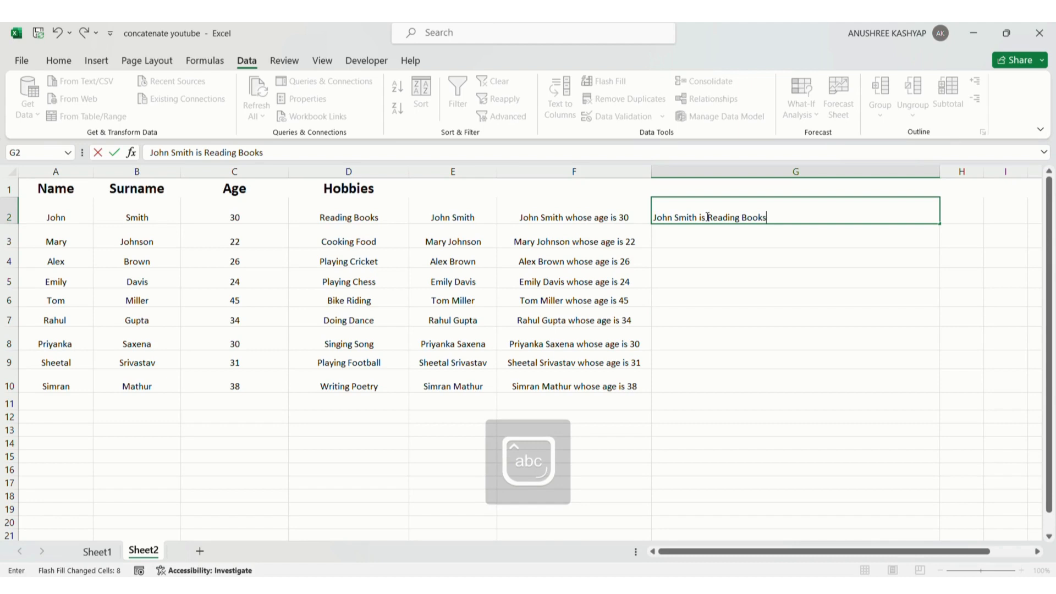
{"action": "type", "text": " &"}
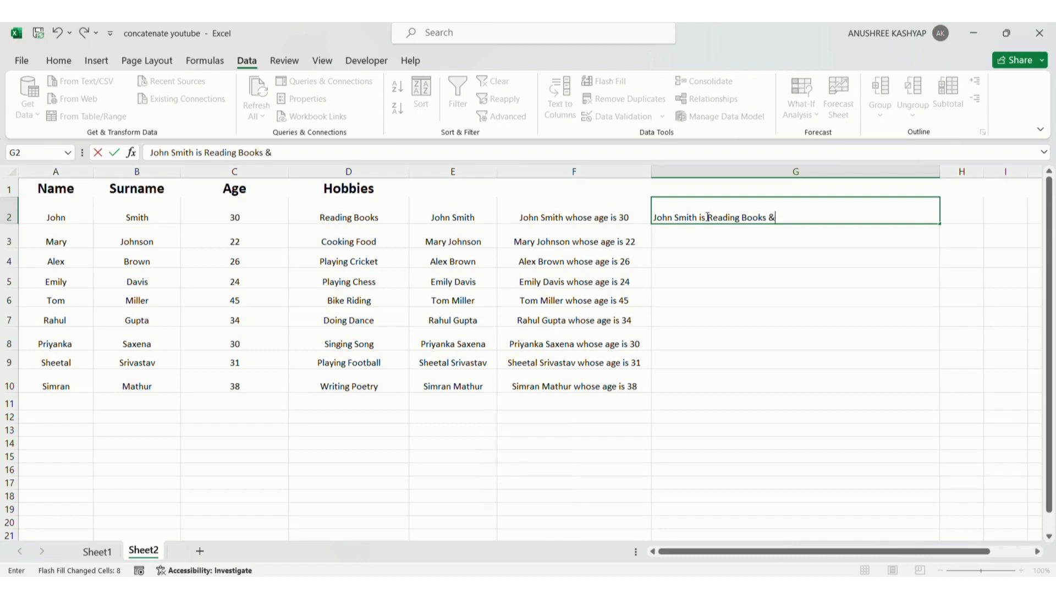
{"action": "type", "text": " age is 30"}
{"action": "left_click", "coordinate": [957, 249]}
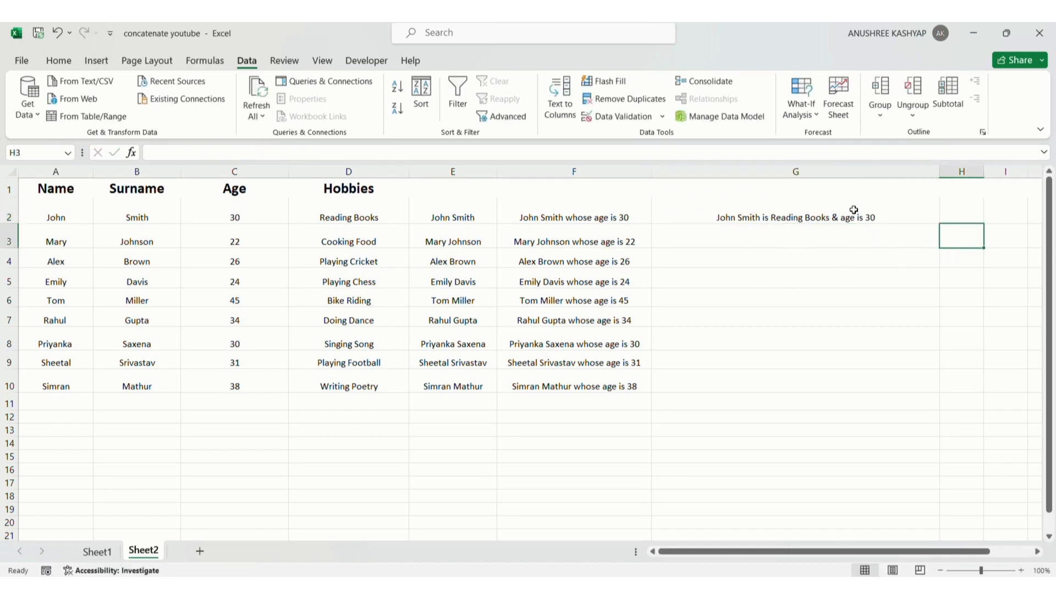
Flash Fill the hobby-and-age sentences down G2:G10
{"action": "left_click_drag", "start_coordinate": [854, 209], "coordinate": [841, 375]}
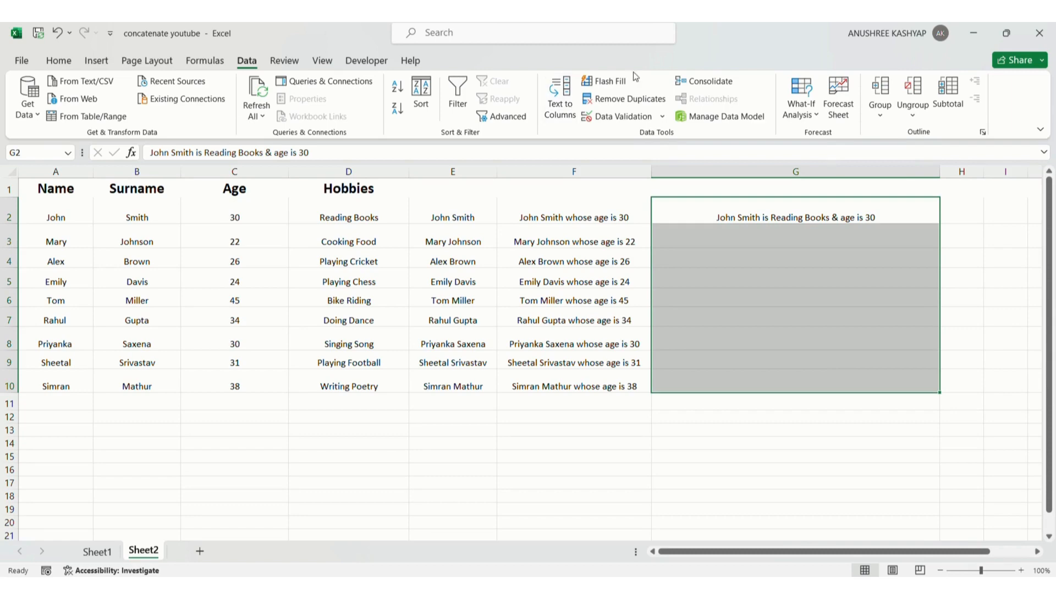
{"action": "left_click", "coordinate": [620, 83]}
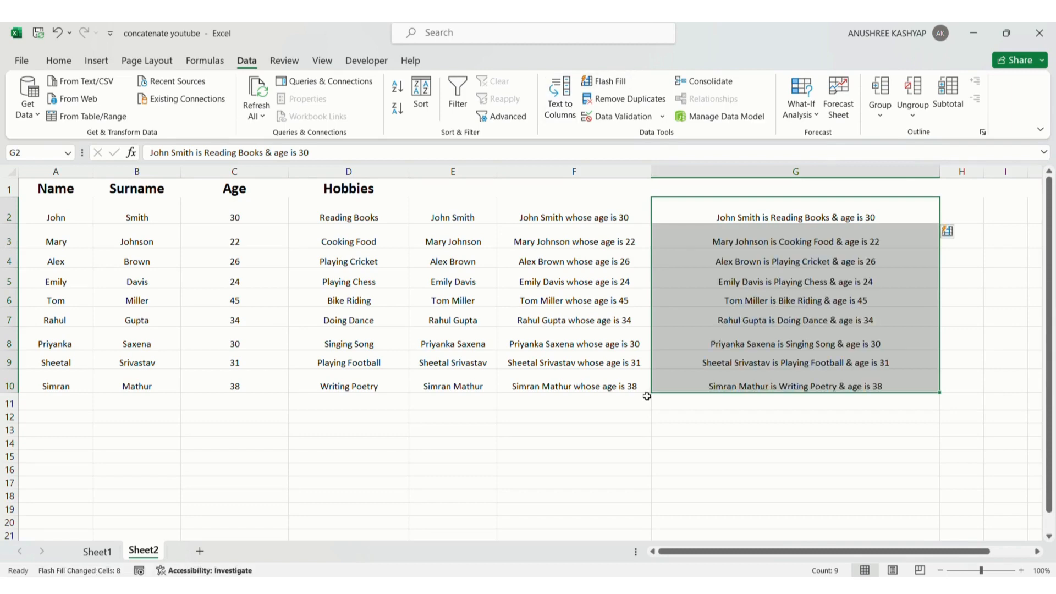
{"action": "left_click", "coordinate": [704, 435]}
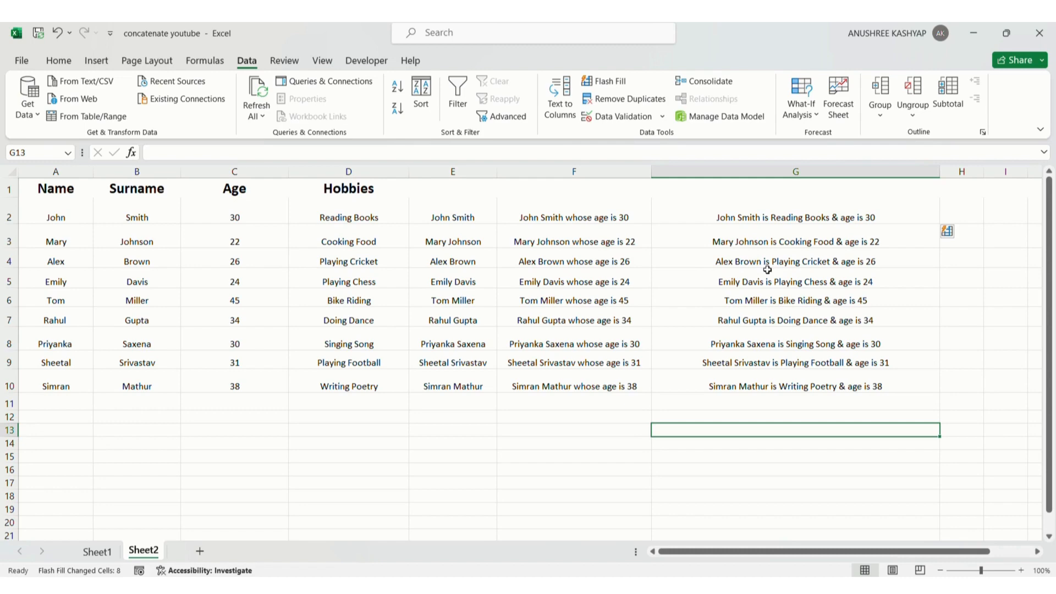
Compare the hobby and age source cells with the generated sentences in column G
{"action": "left_click", "coordinate": [340, 263]}
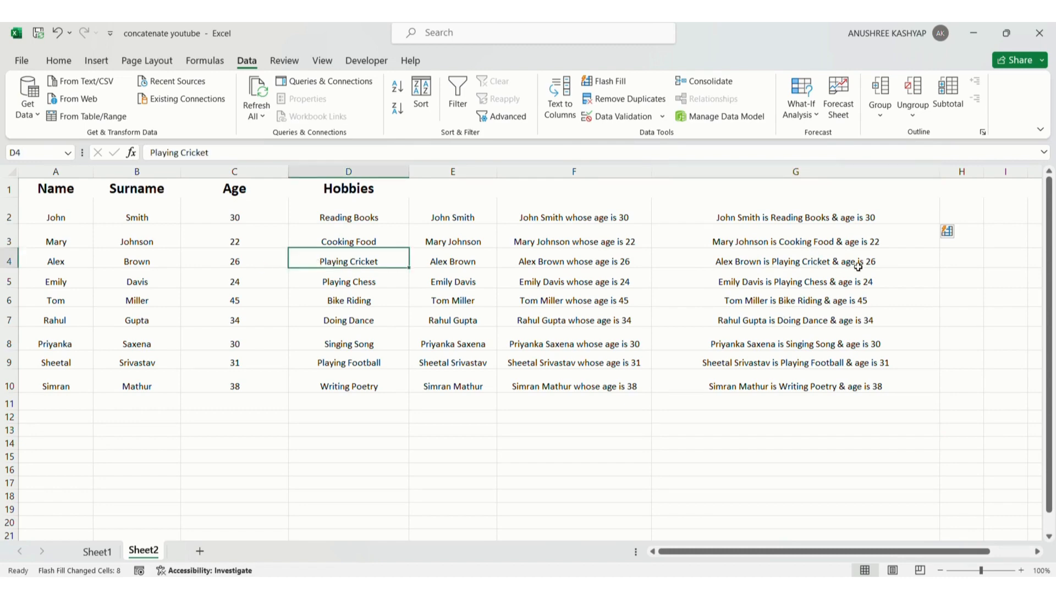
{"action": "left_click", "coordinate": [234, 257]}
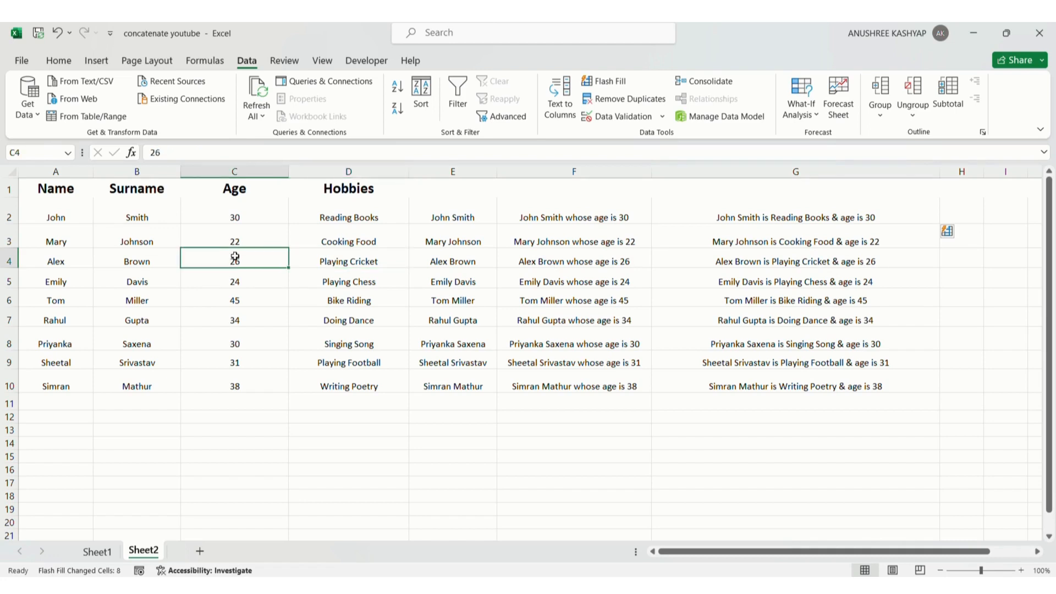
{"action": "left_click", "coordinate": [745, 393]}
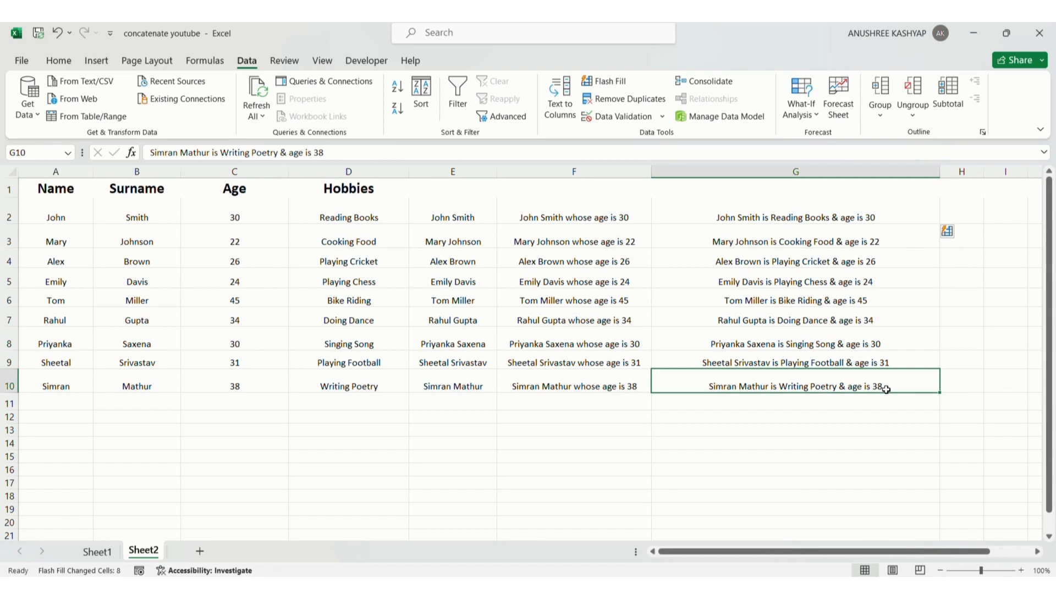
{"action": "left_click", "coordinate": [347, 383]}
{"action": "left_click", "coordinate": [238, 387]}
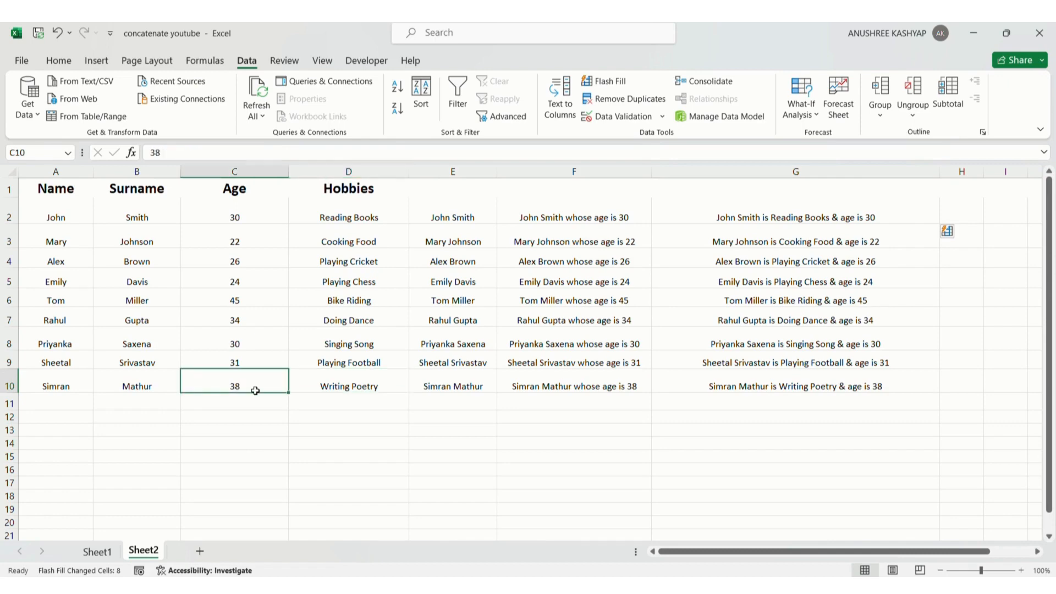
{"action": "left_click", "coordinate": [952, 284]}
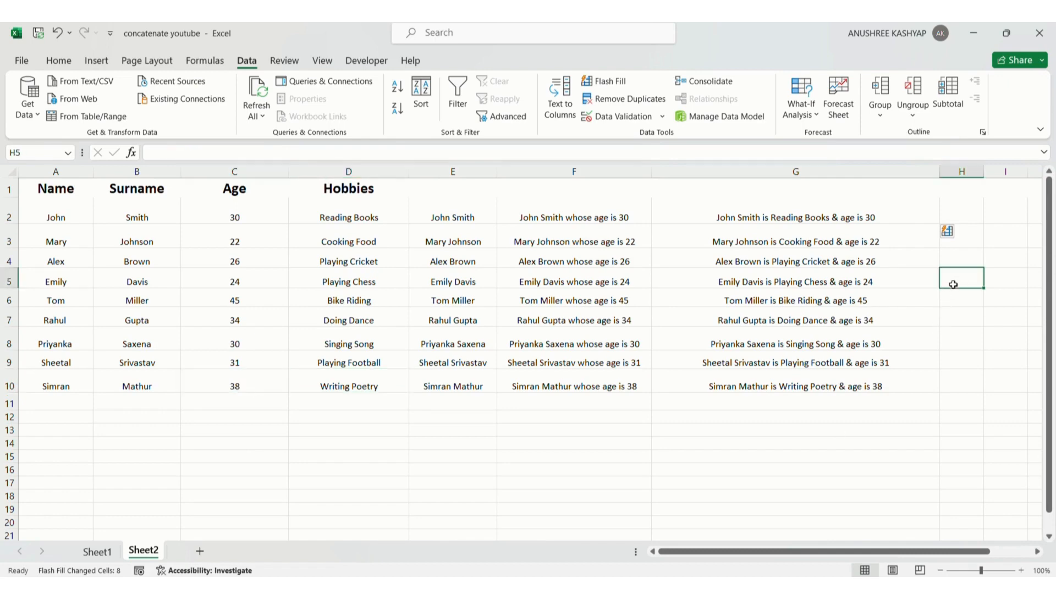